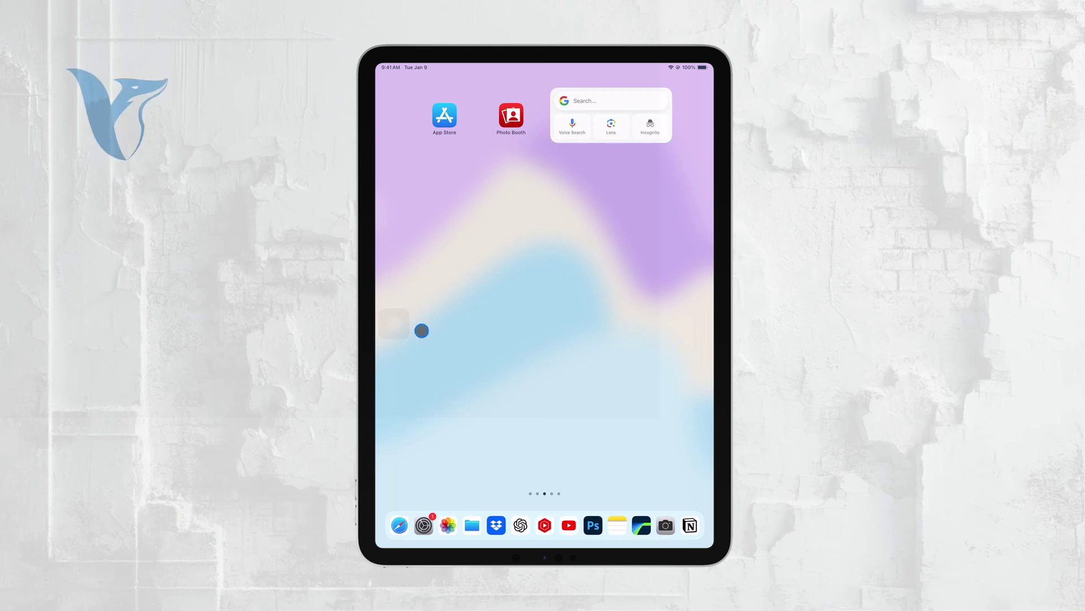
{"action": "scroll", "coordinate": [415, 325], "scroll_direction": "right", "scroll_amount": 3}
{"action": "scroll", "coordinate": [416, 326], "scroll_direction": "left", "scroll_amount": 3}
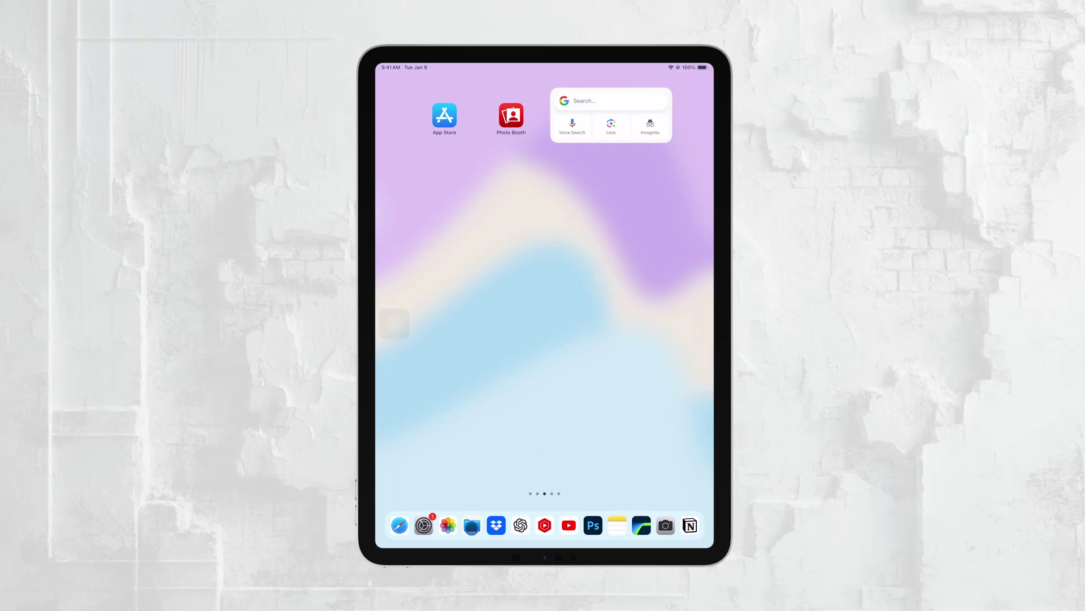
{"action": "left_click", "coordinate": [473, 525]}
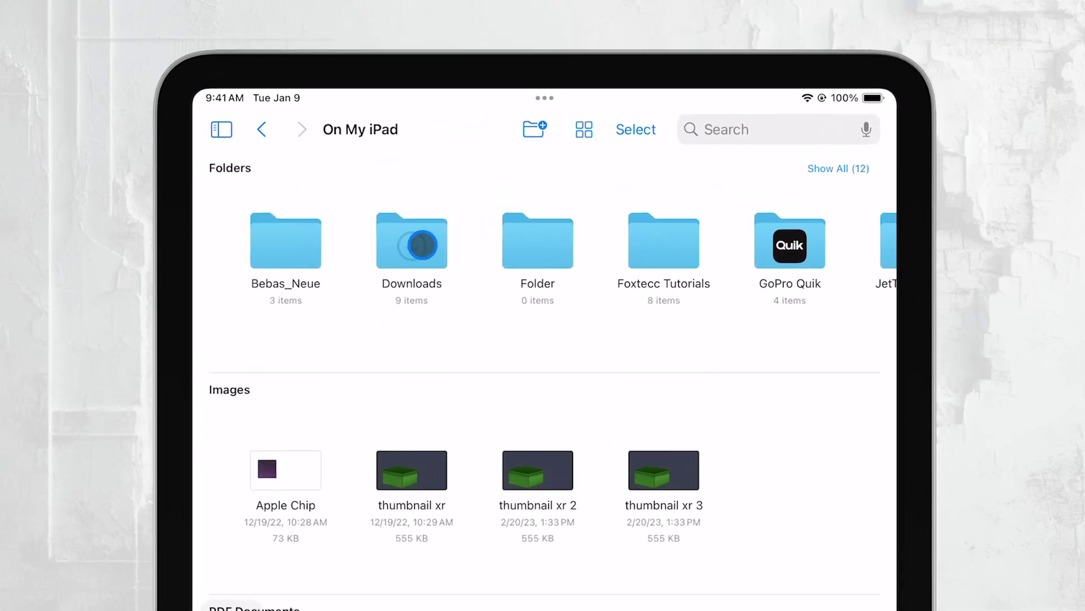
{"action": "left_click", "coordinate": [426, 197]}
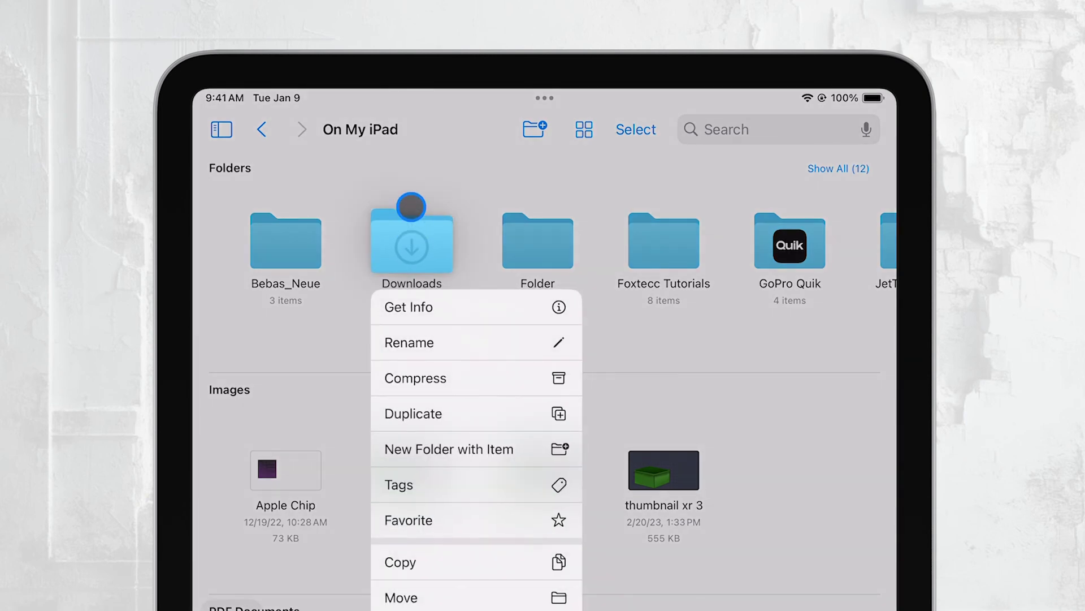
{"action": "left_click", "coordinate": [410, 162]}
{"action": "left_click", "coordinate": [418, 249]}
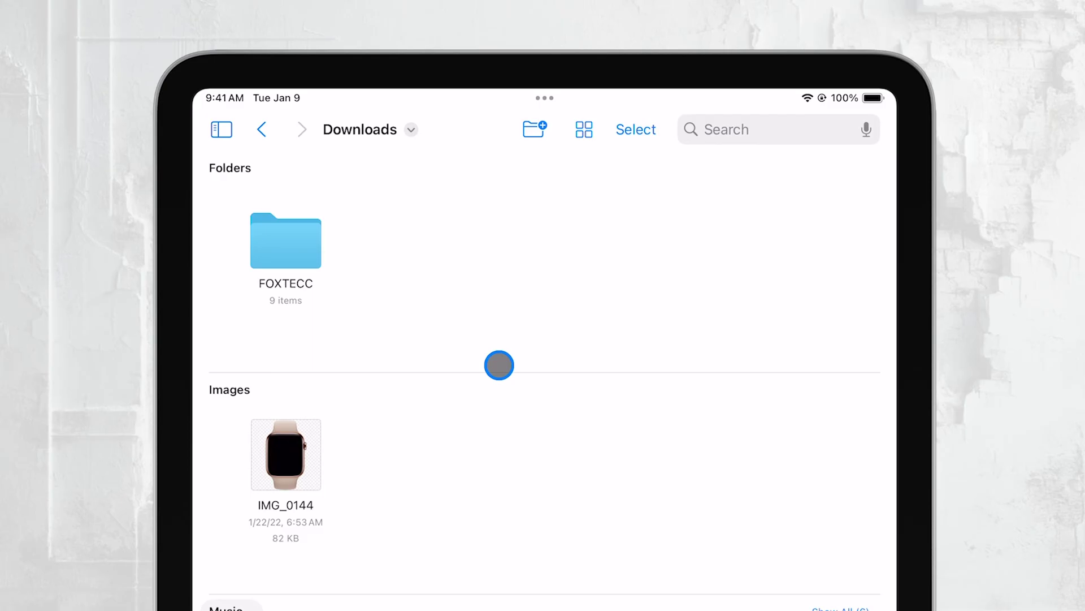
{"action": "left_click", "coordinate": [271, 133]}
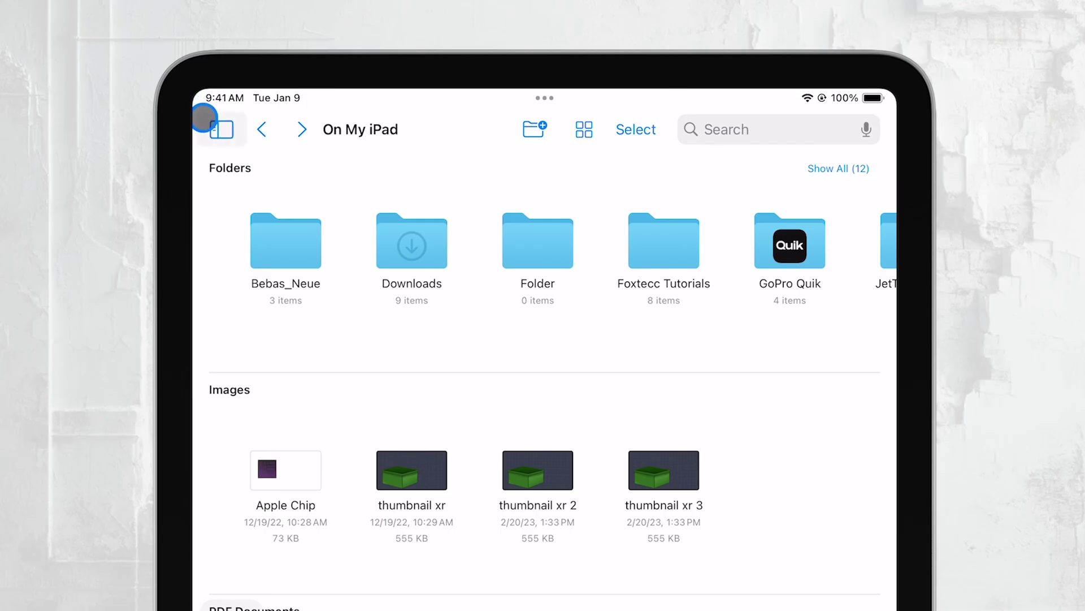
Step: Show the locations sidebar and open the Downloads favourite with its folders, documents, images and PDFs
{"action": "left_click", "coordinate": [219, 129]}
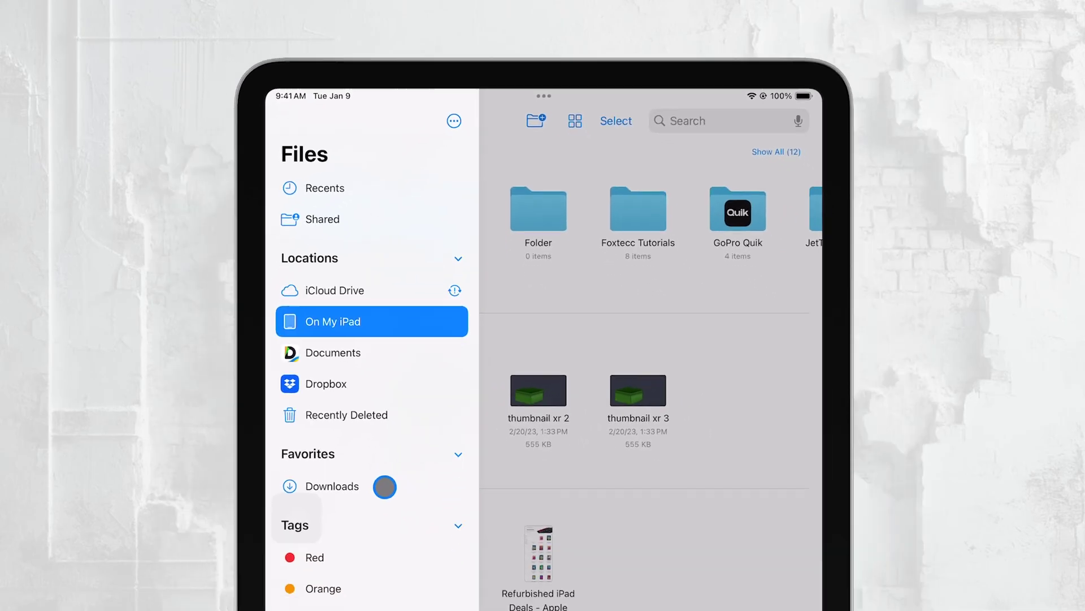
{"action": "left_click", "coordinate": [367, 570]}
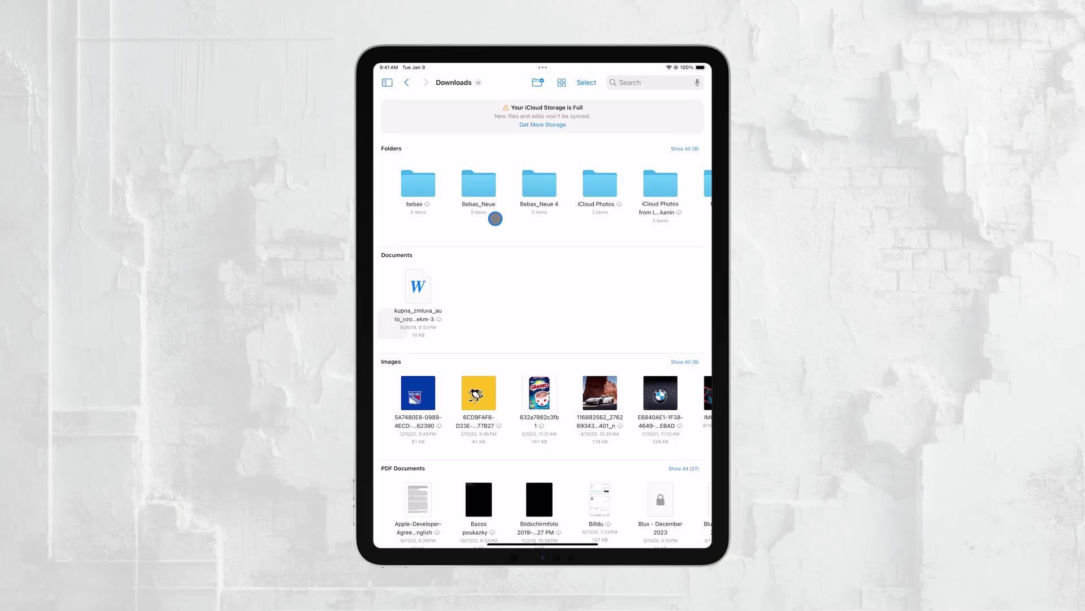
Step: Switch to Safari and run a Google search for 'download pdf'
{"action": "key", "text": "super+h"}
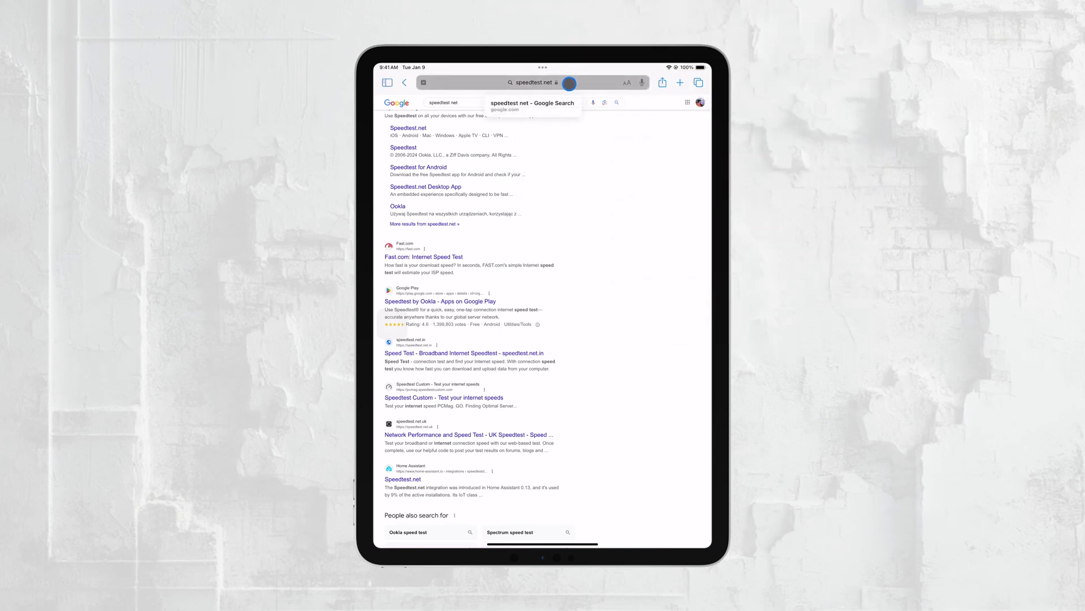
{"action": "left_click", "coordinate": [569, 83]}
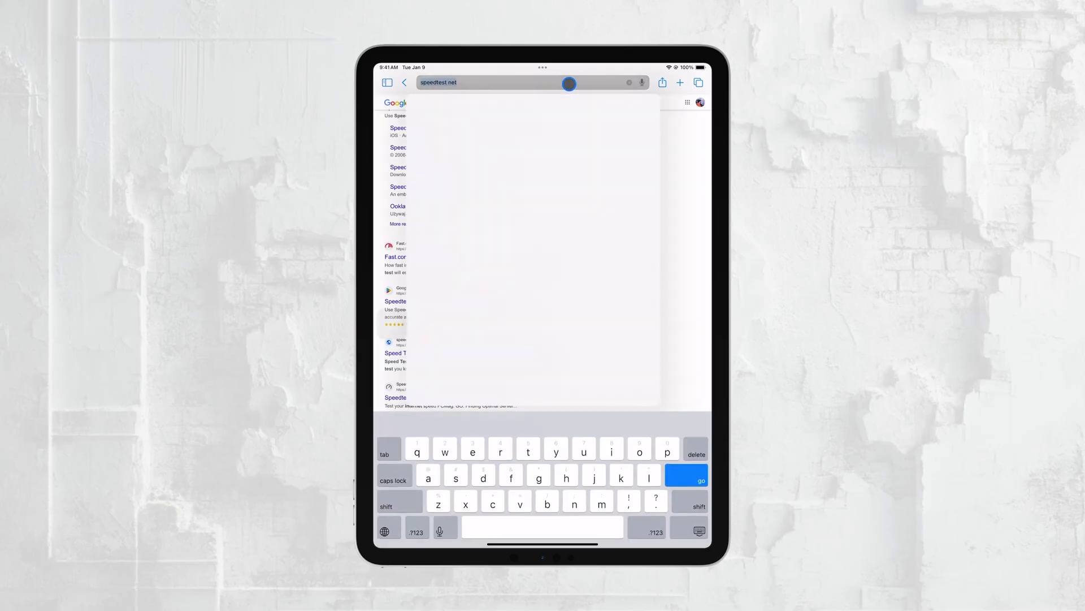
{"action": "type", "text": "down"}
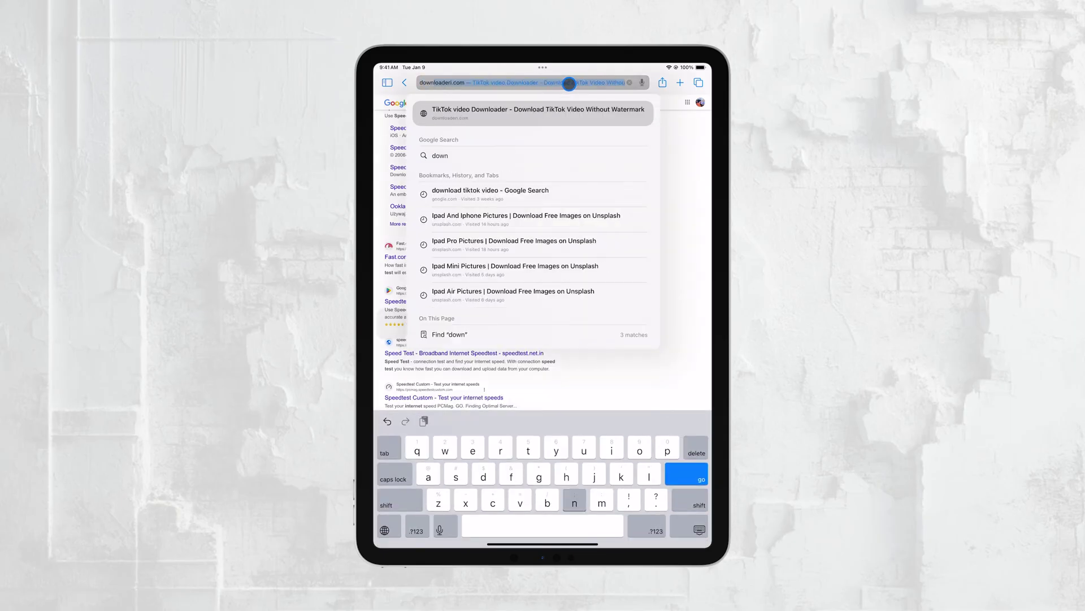
{"action": "type", "text": "load pdf"}
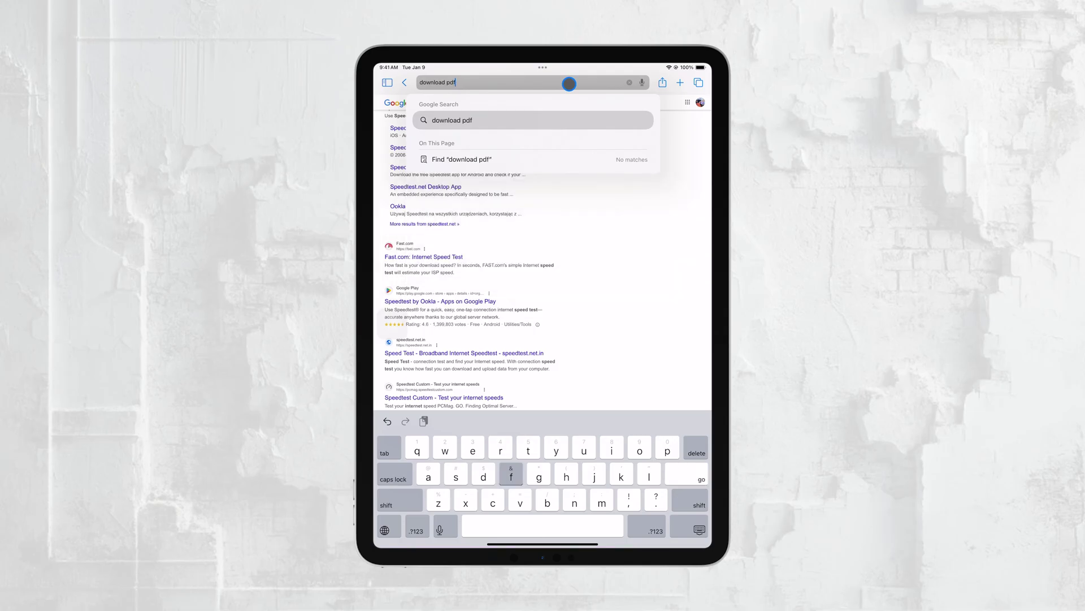
{"action": "key", "text": "Return"}
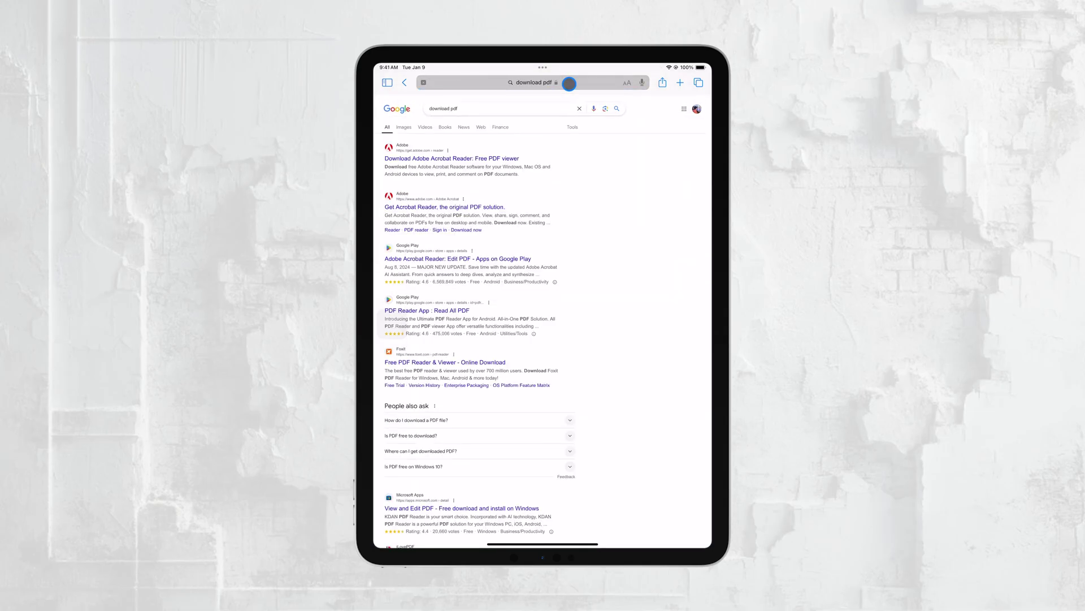
{"action": "scroll", "coordinate": [569, 84], "scroll_direction": "down", "scroll_amount": 5}
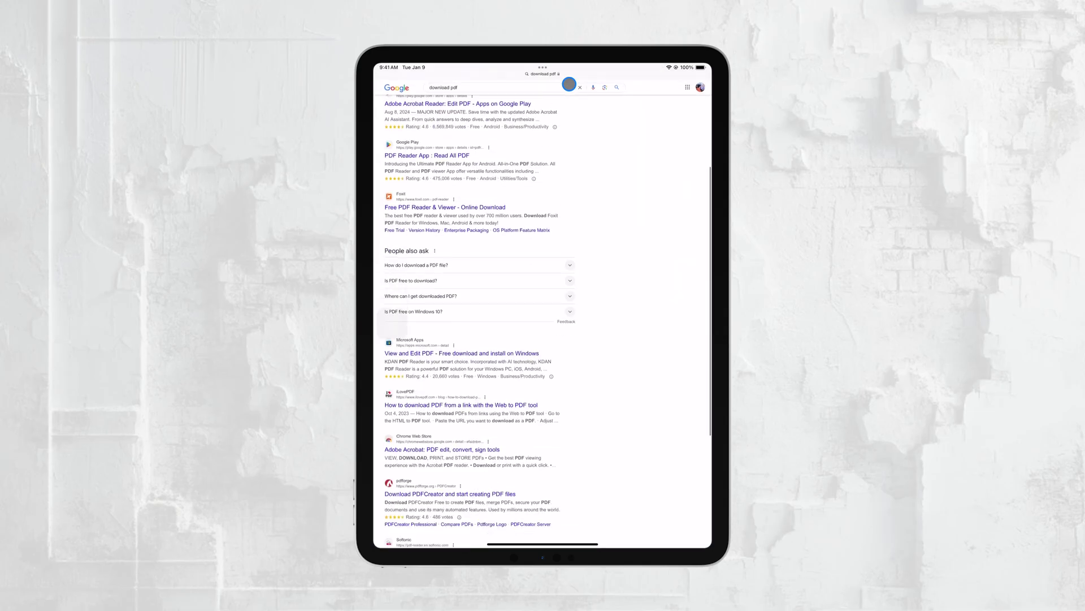
{"action": "scroll", "coordinate": [568, 84], "scroll_direction": "down", "scroll_amount": 2}
Step: Return to the results in Safari, show the page options (aA) menu, then go to the Home Screen
{"action": "key", "text": "super+h"}
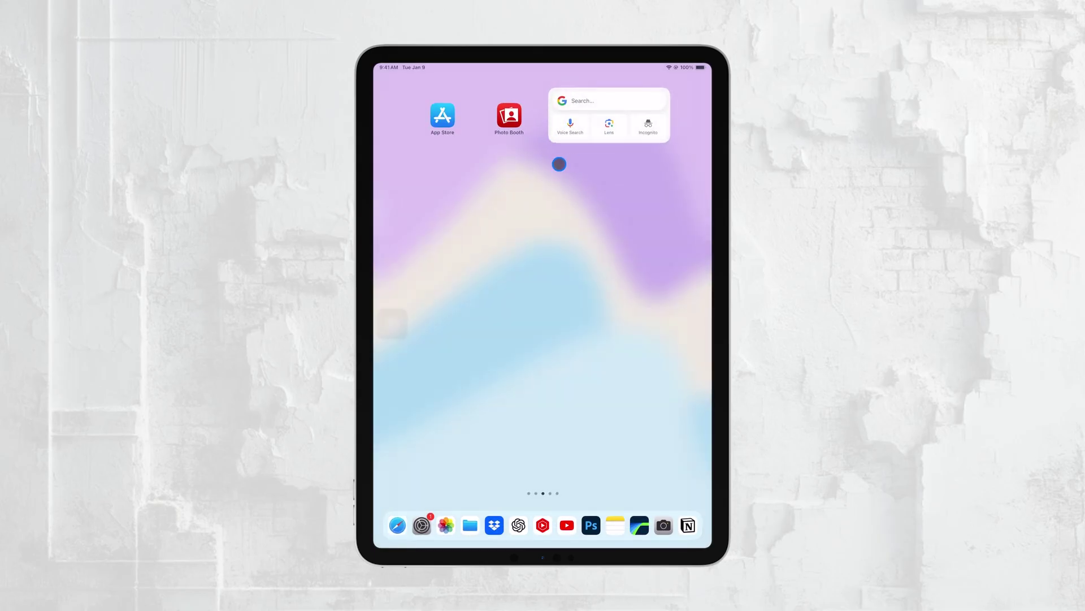
{"action": "left_click", "coordinate": [397, 525]}
{"action": "left_click_drag", "start_coordinate": [577, 66], "coordinate": [623, 86]}
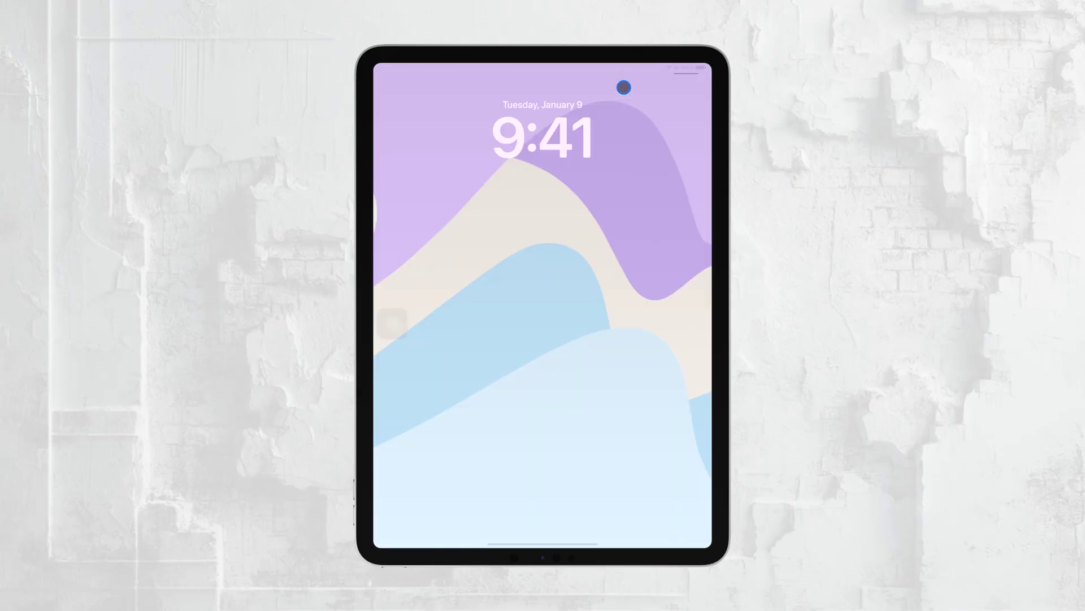
{"action": "scroll", "coordinate": [642, 117], "scroll_direction": "right", "scroll_amount": 5}
{"action": "scroll", "coordinate": [642, 117], "scroll_direction": "left", "scroll_amount": 5}
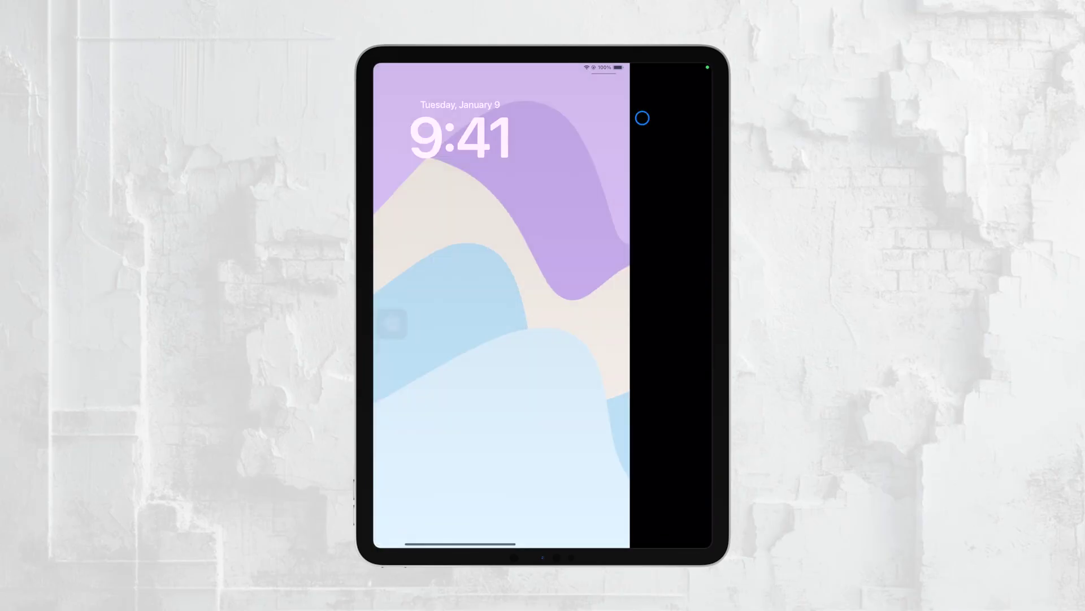
{"action": "scroll", "coordinate": [642, 117], "scroll_direction": "down", "scroll_amount": 5}
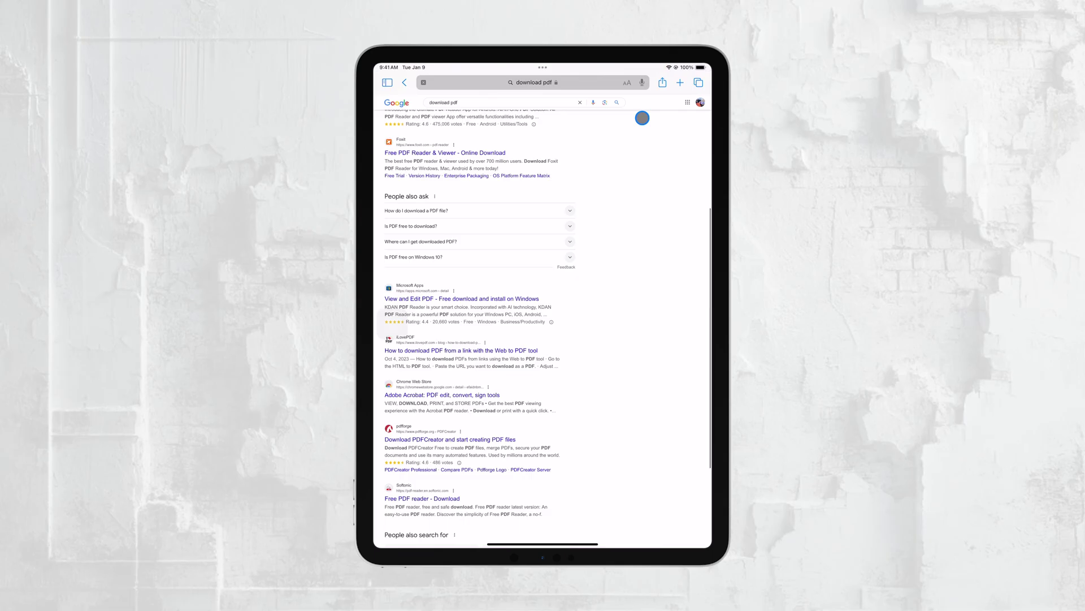
{"action": "left_click", "coordinate": [630, 81]}
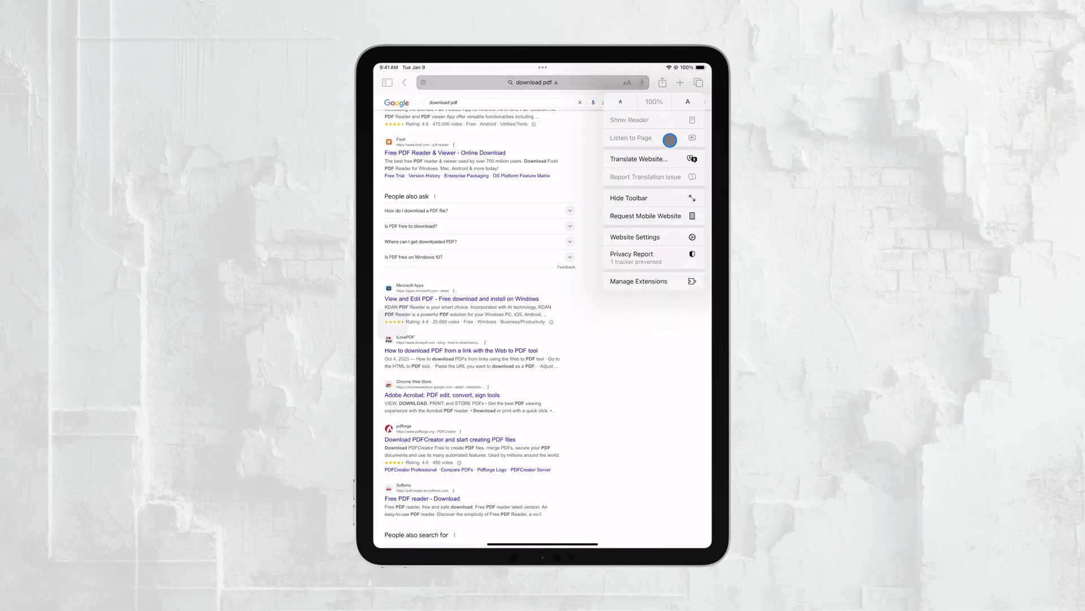
{"action": "key", "text": "Escape"}
{"action": "key", "text": "super+h"}
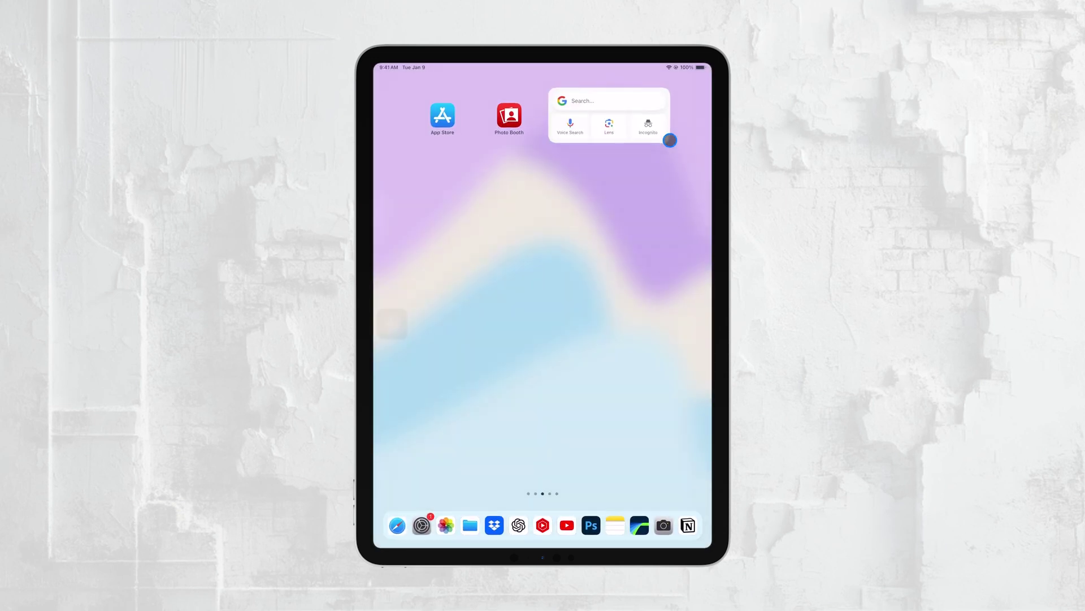